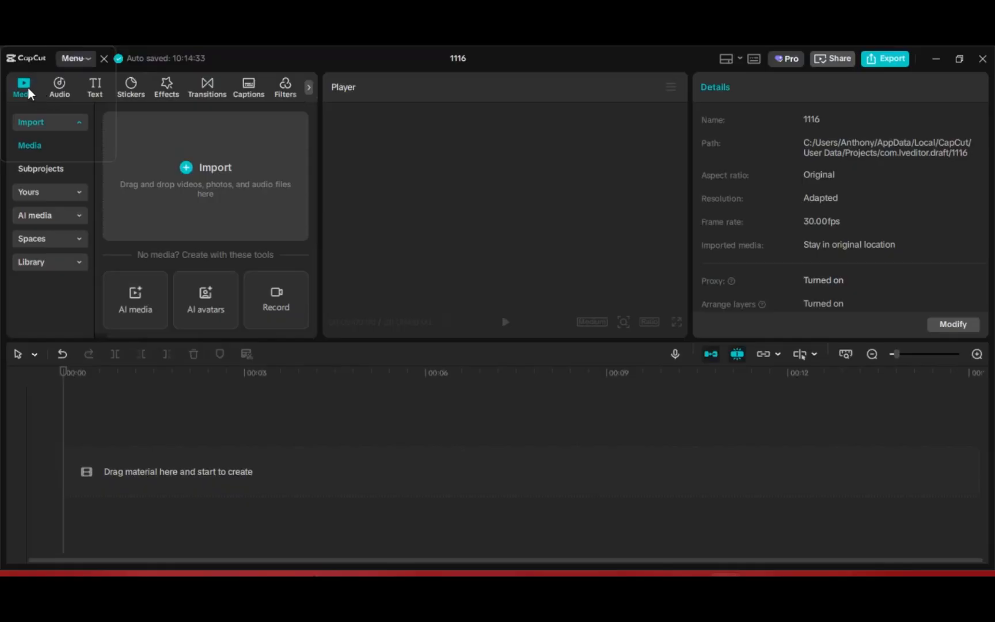
Add the solid black background from the media library's Background category to the timeline.
left_click(75, 260)
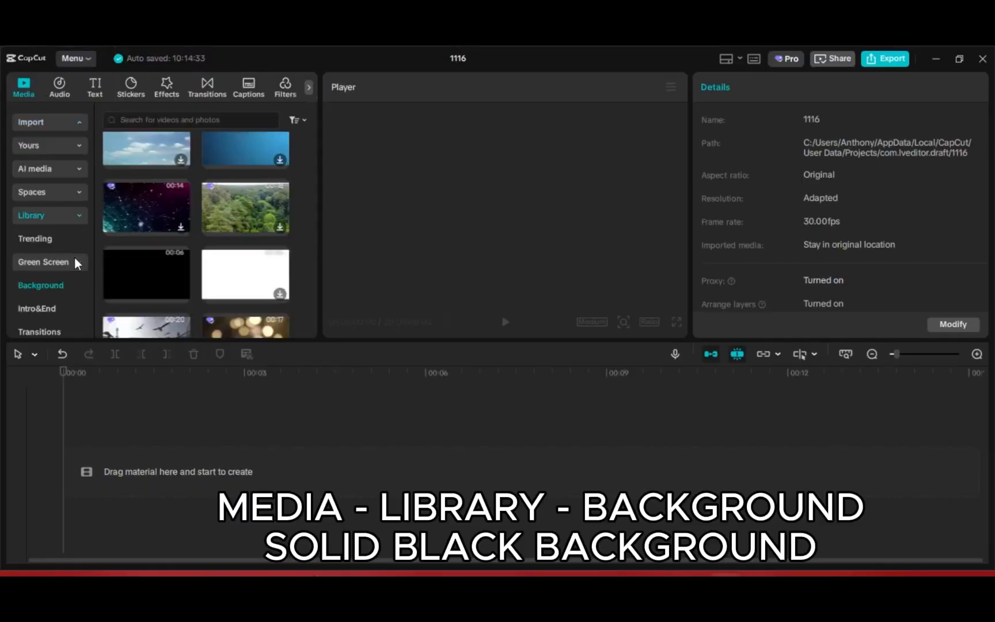
left_click(26, 286)
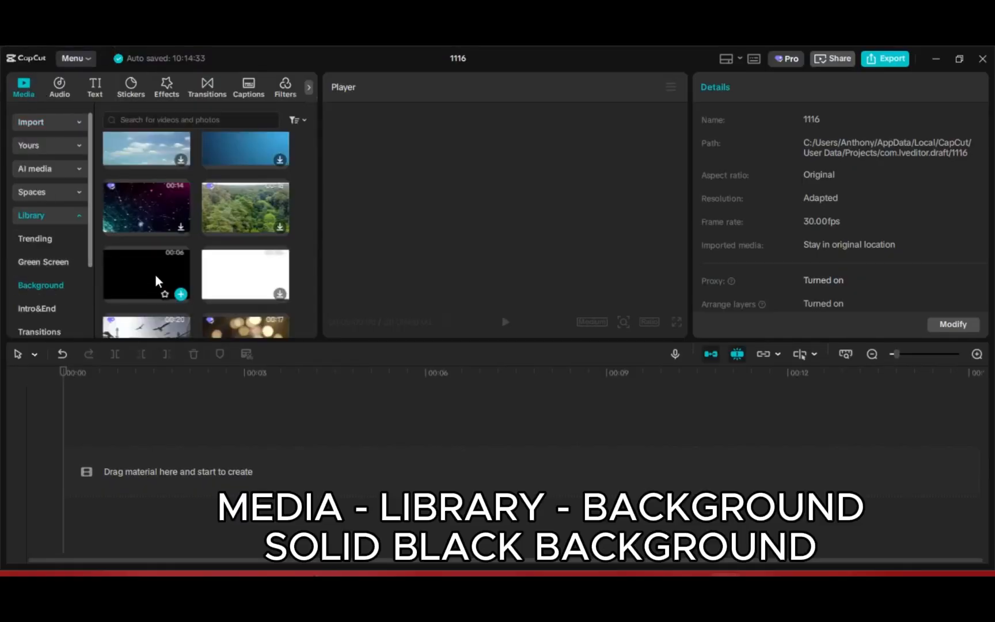
left_click(159, 279)
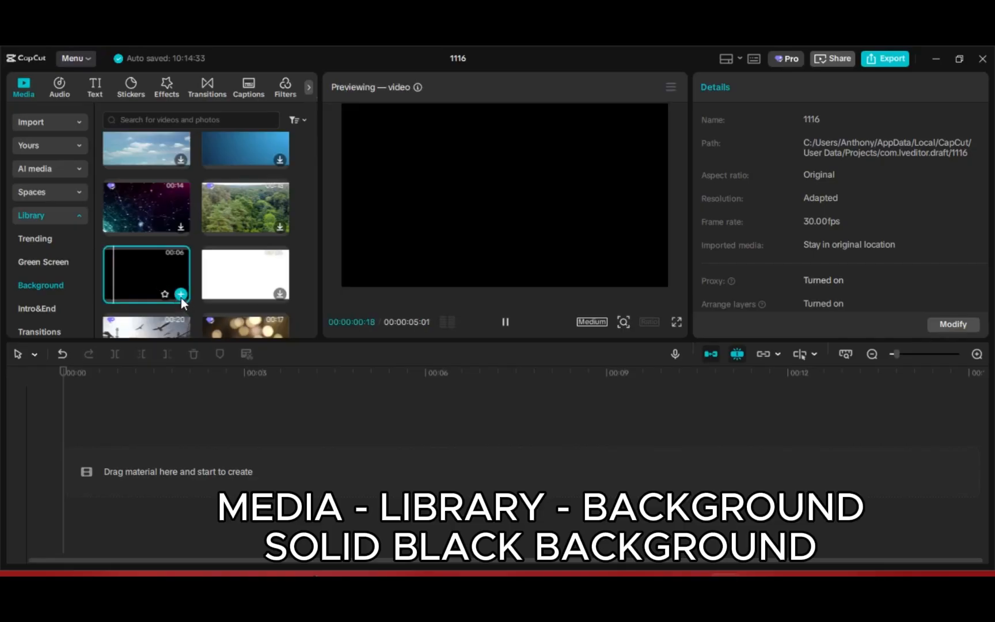
left_click(181, 296)
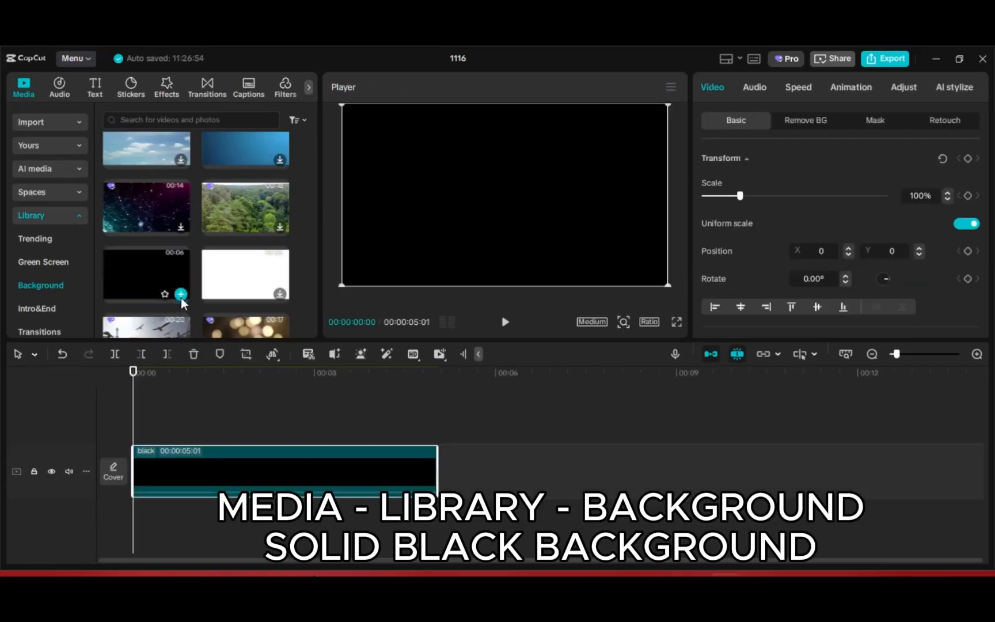
Add a default text clip to the timeline.
left_click(96, 88)
mouse_move(138, 140)
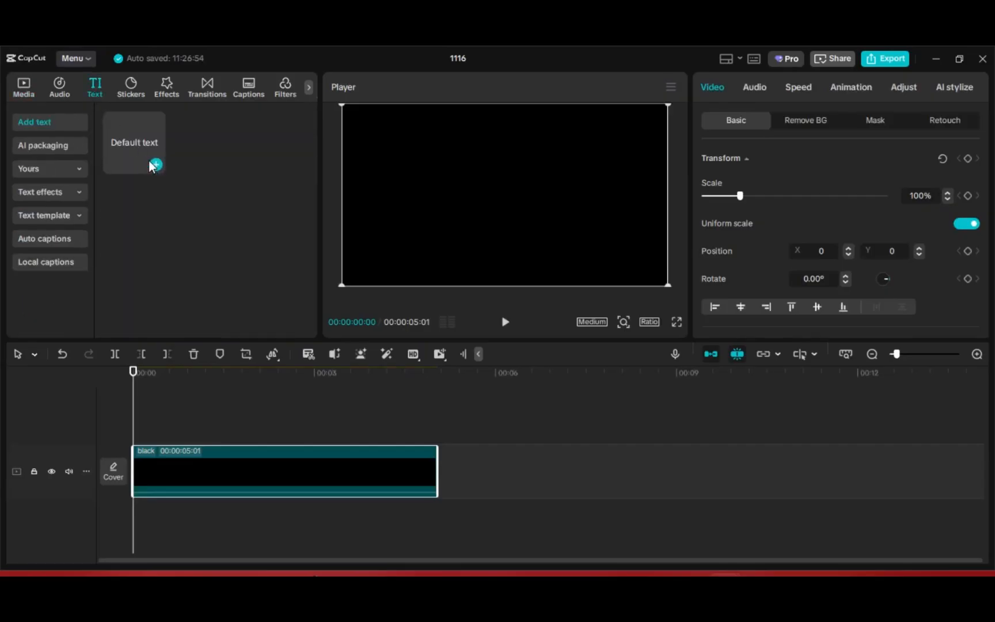
left_click(154, 166)
left_click(155, 166)
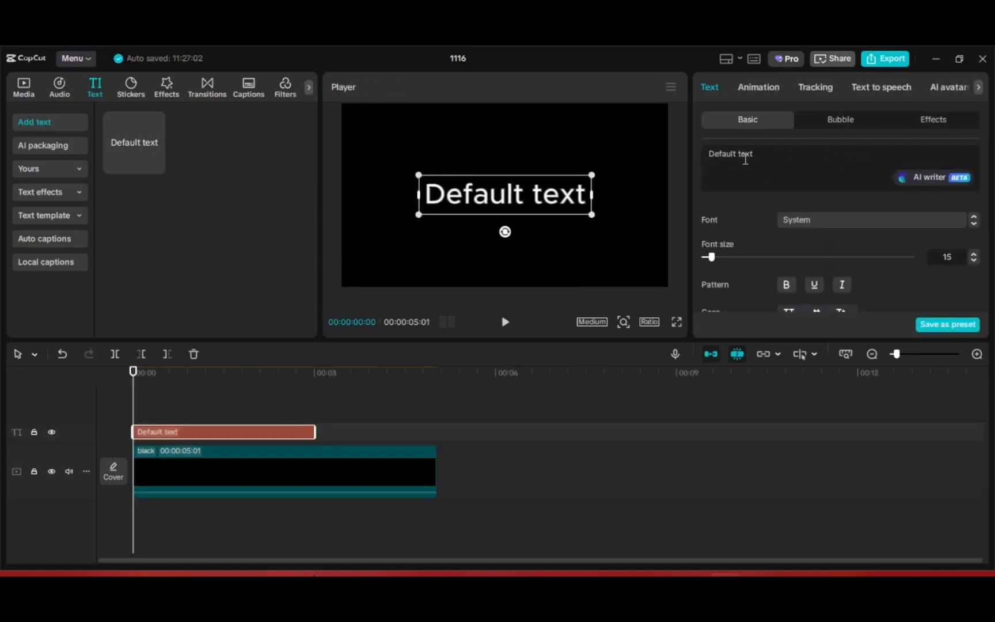
Replace the default text with the pasted list of years from 1920 to 2020.
left_click_drag(751, 155, 690, 153)
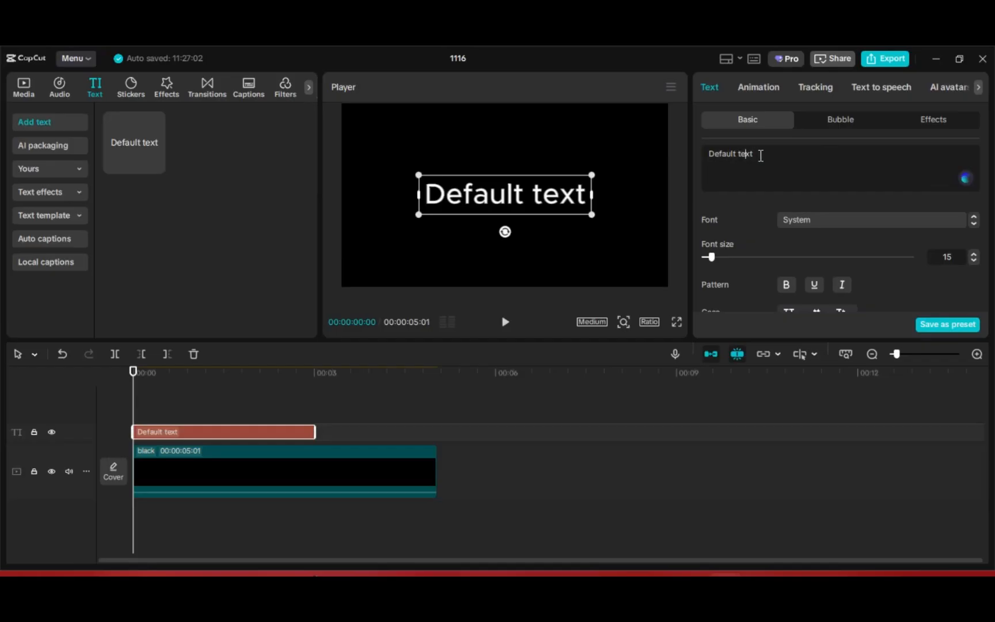
left_click_drag(760, 153, 702, 158)
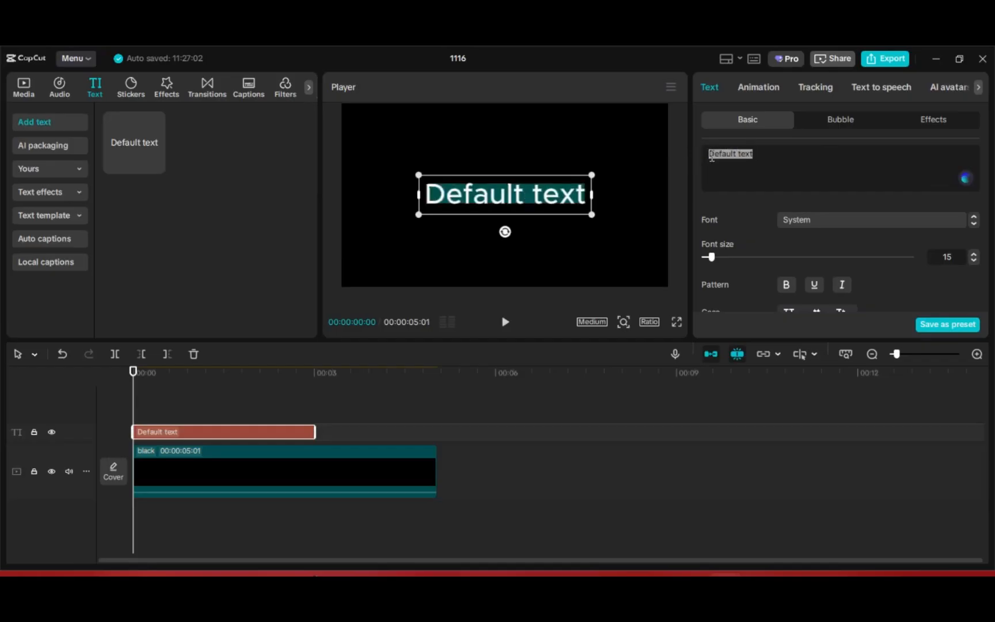
key("ctrl+v")
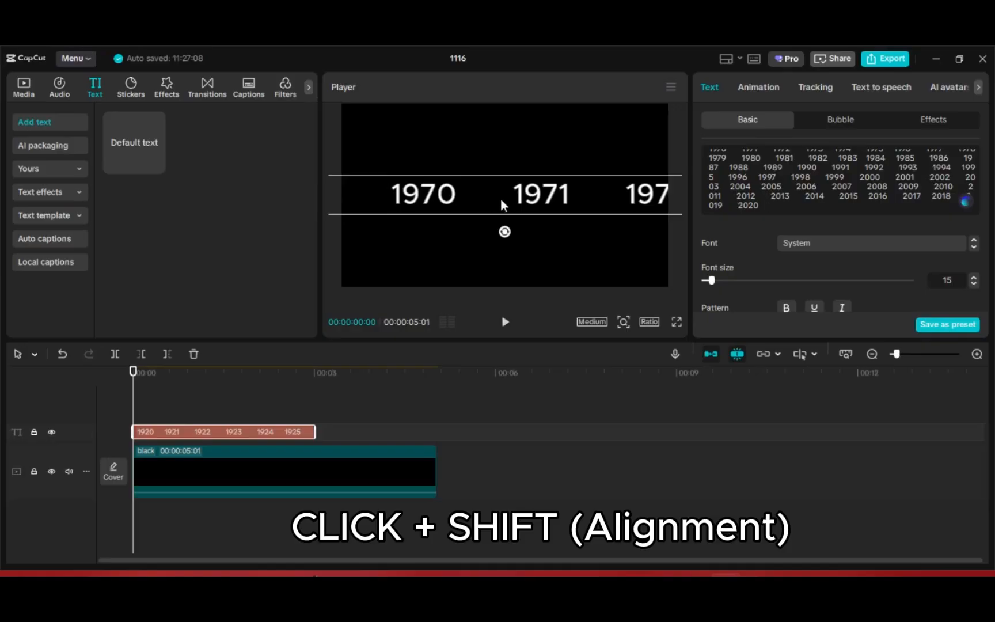
Slide the year text horizontally in the preview so 1956, 1957 and 1958 fill the frame.
left_click_drag(500, 198, 684, 197)
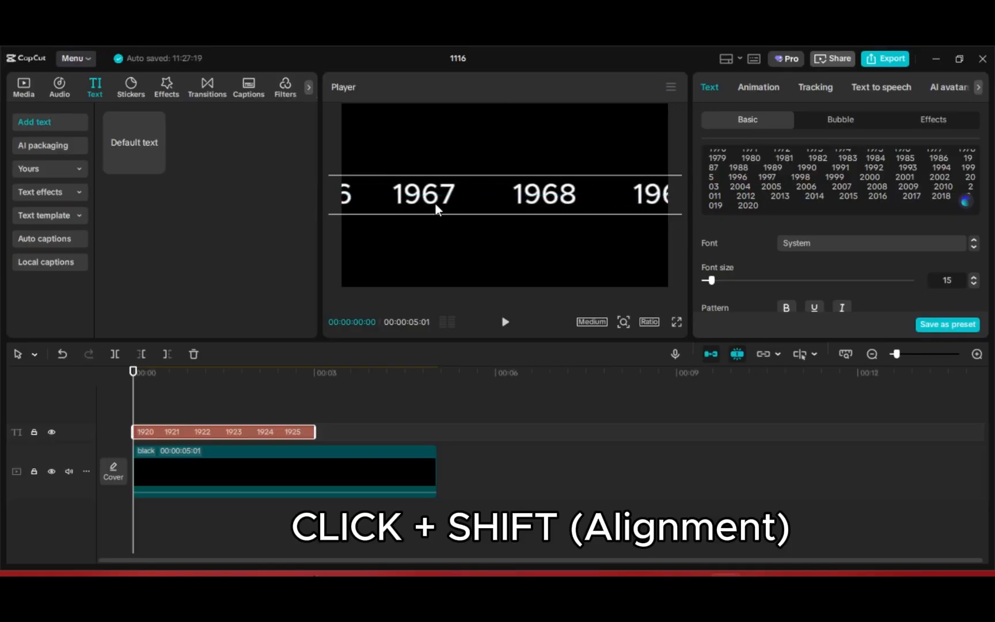
mouse_move(418, 194)
left_mouse_down()
mouse_move(658, 194)
mouse_move(441, 195)
mouse_move(621, 187)
left_mouse_up()
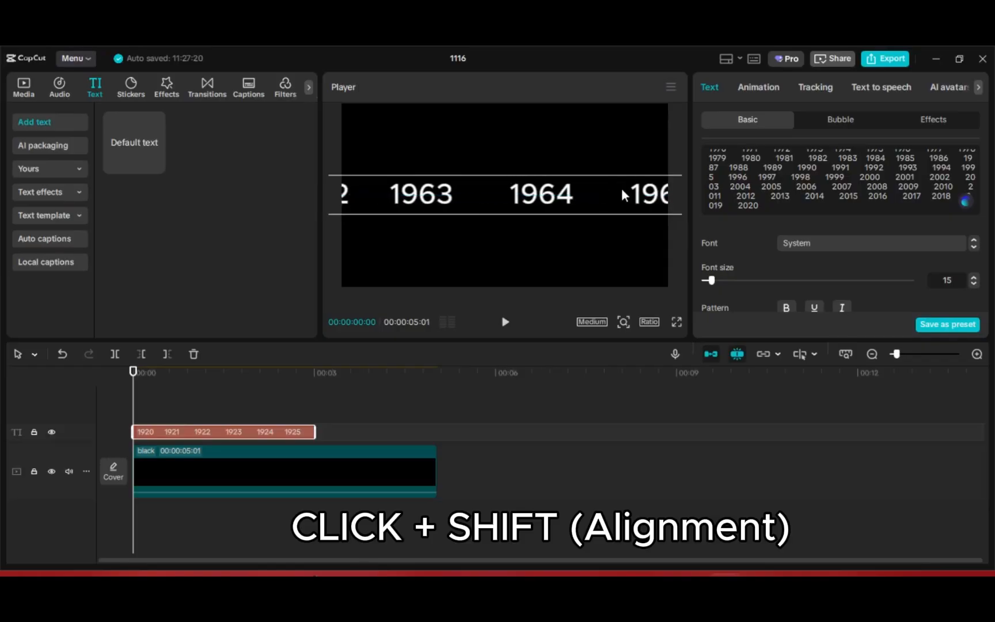
left_click_drag(422, 196, 557, 199)
left_click_drag(392, 197, 587, 206)
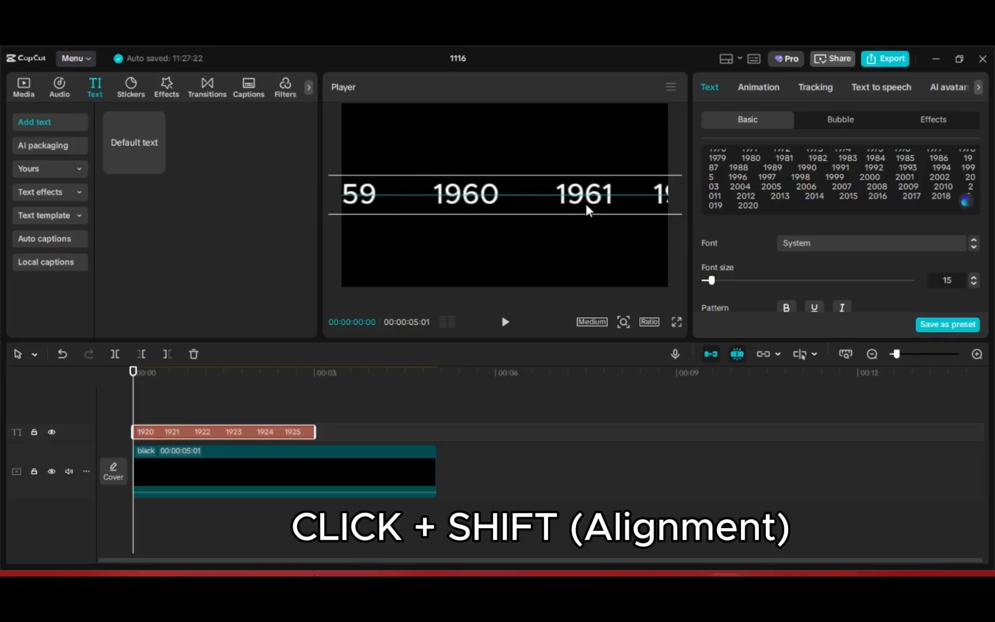
left_click_drag(409, 200, 573, 200)
left_click_drag(412, 199, 602, 206)
left_click_drag(486, 190, 497, 200)
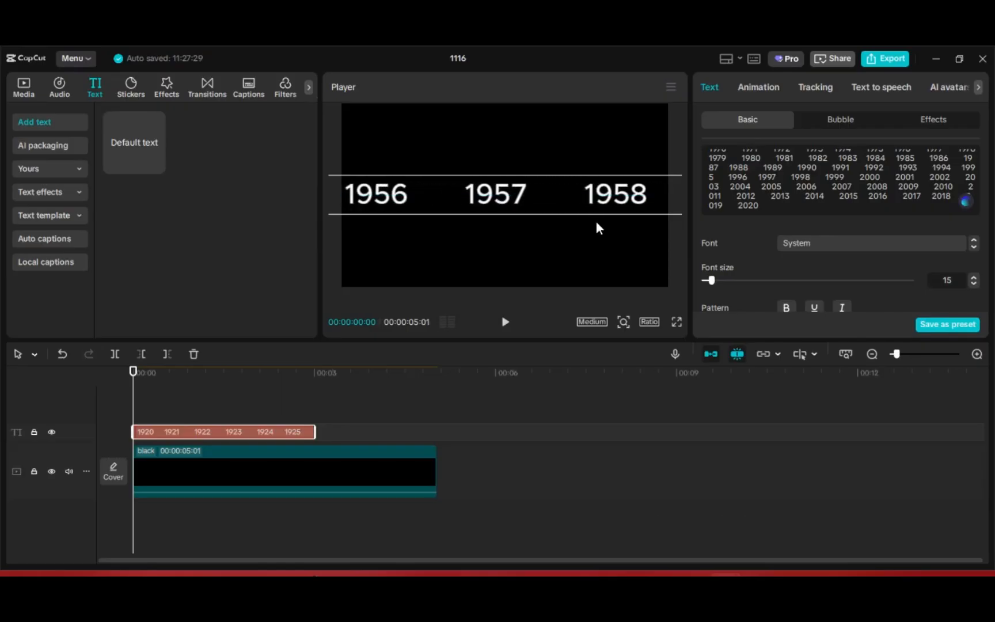
Add a position keyframe for the text at the start of the clip.
scroll(838, 251, "down", 10)
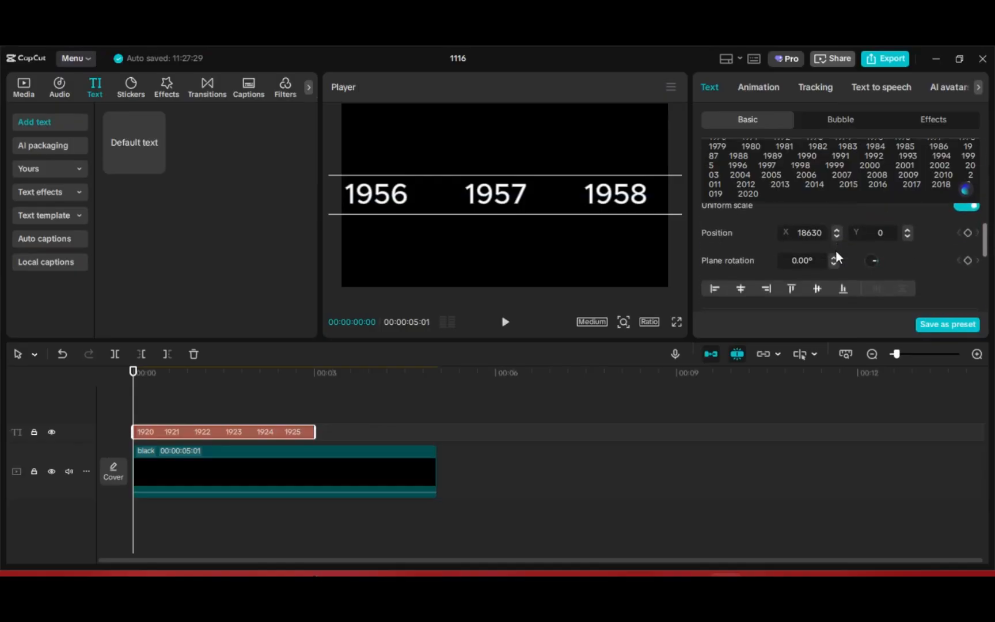
scroll(836, 250, "up", 1)
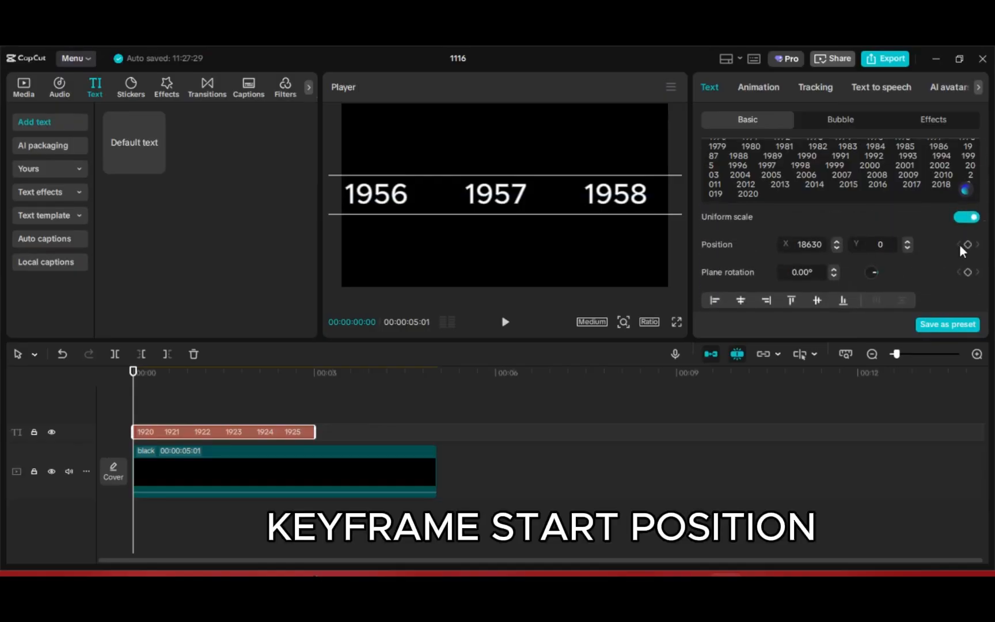
left_click(967, 244)
At about 00:00:00:26, slide the year text left until 1971, 1972 and 1973 are in frame.
left_click_drag(134, 407, 186, 412)
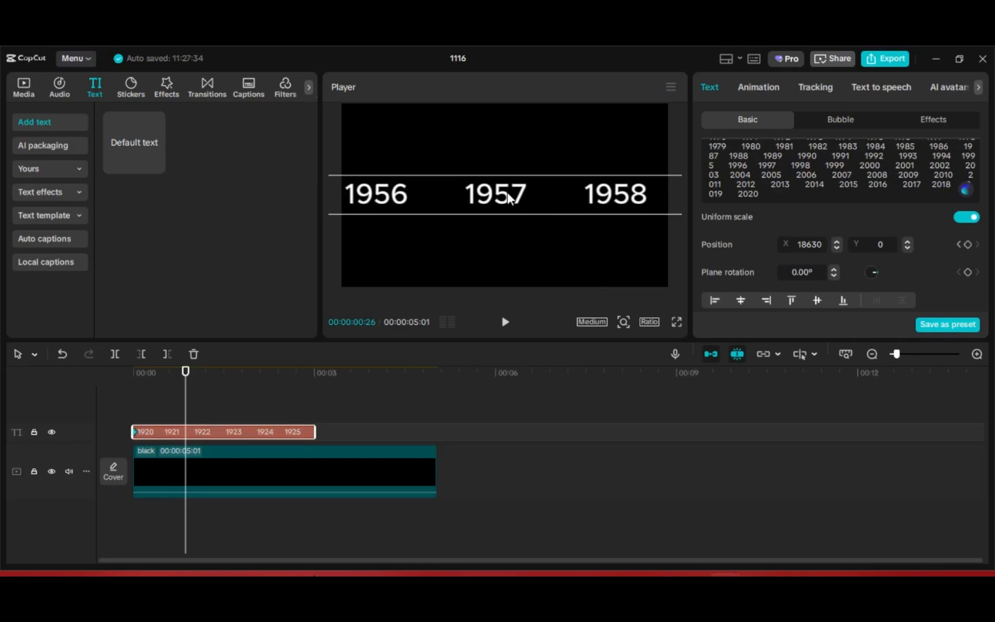
left_click_drag(508, 197, 382, 193)
left_click_drag(571, 196, 473, 202)
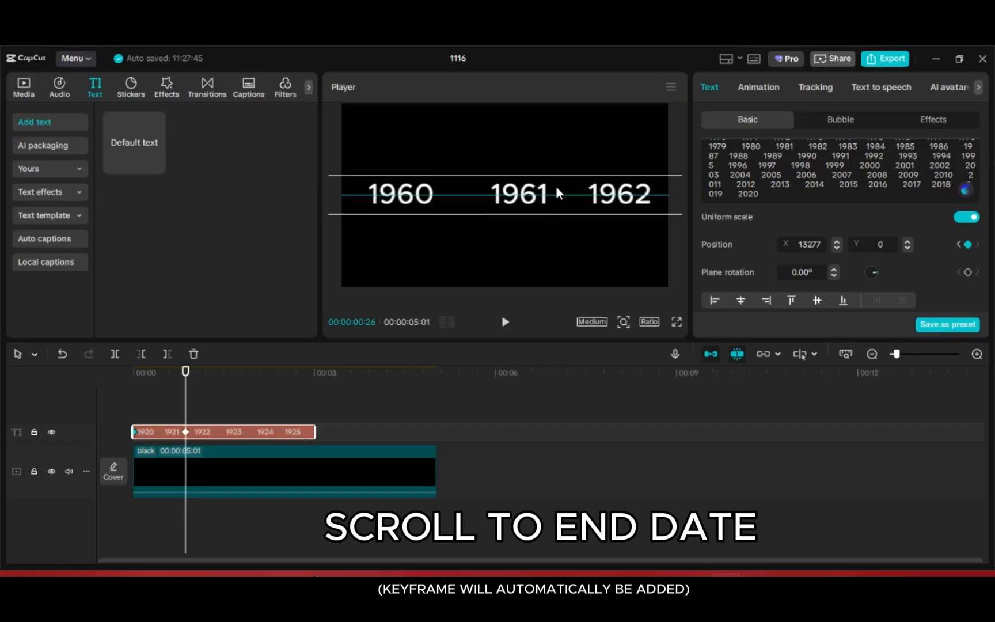
left_click_drag(557, 190, 435, 211)
left_click_drag(601, 196, 333, 216)
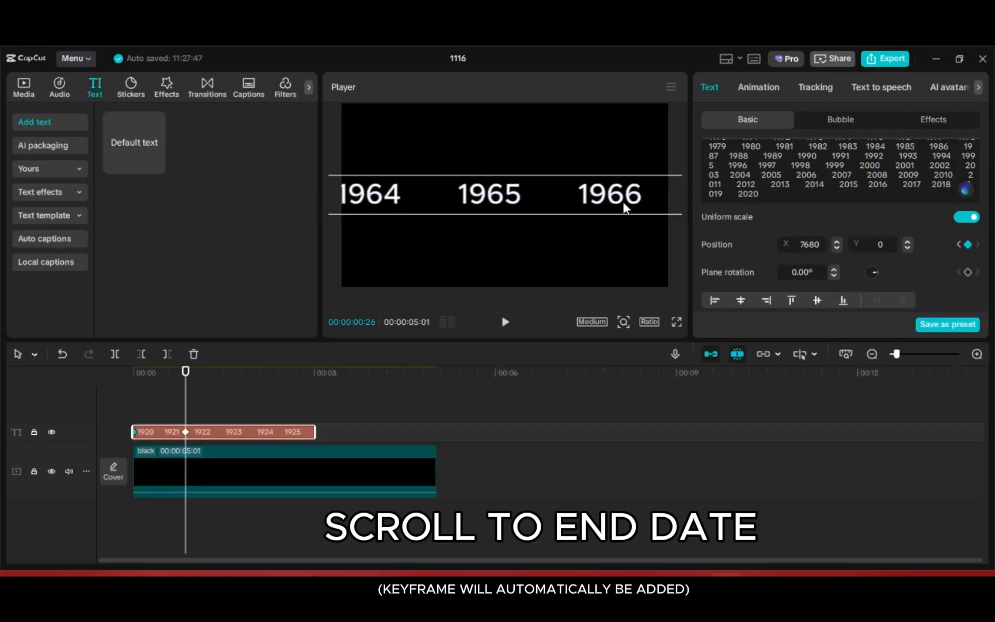
left_click_drag(621, 199, 232, 232)
left_click_drag(588, 191, 436, 199)
left_click_drag(555, 204, 456, 195)
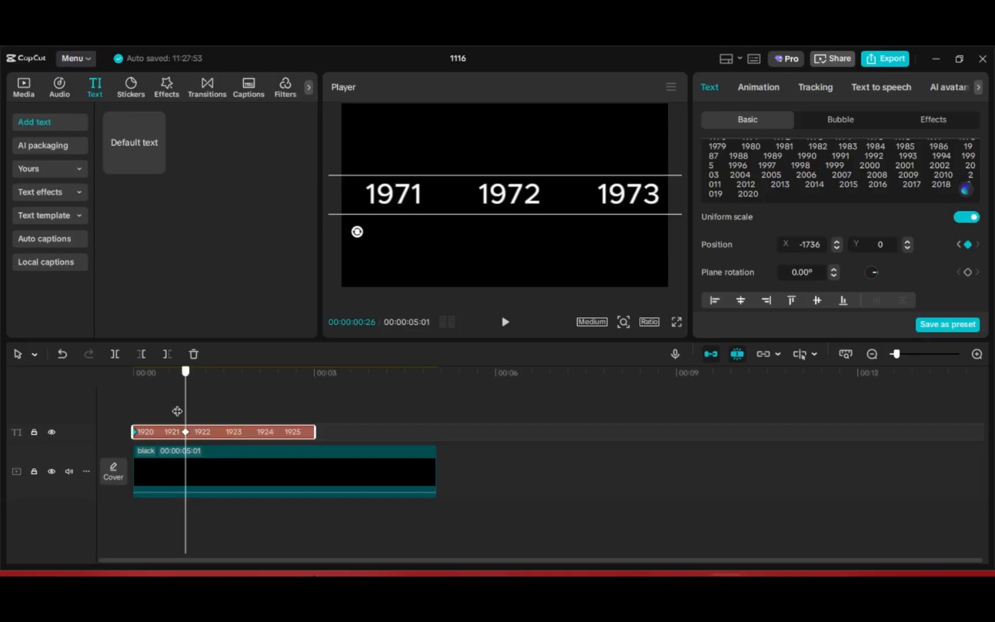
Play back the scrolling year animation from the start.
left_click_drag(184, 372, 91, 407)
key("space")
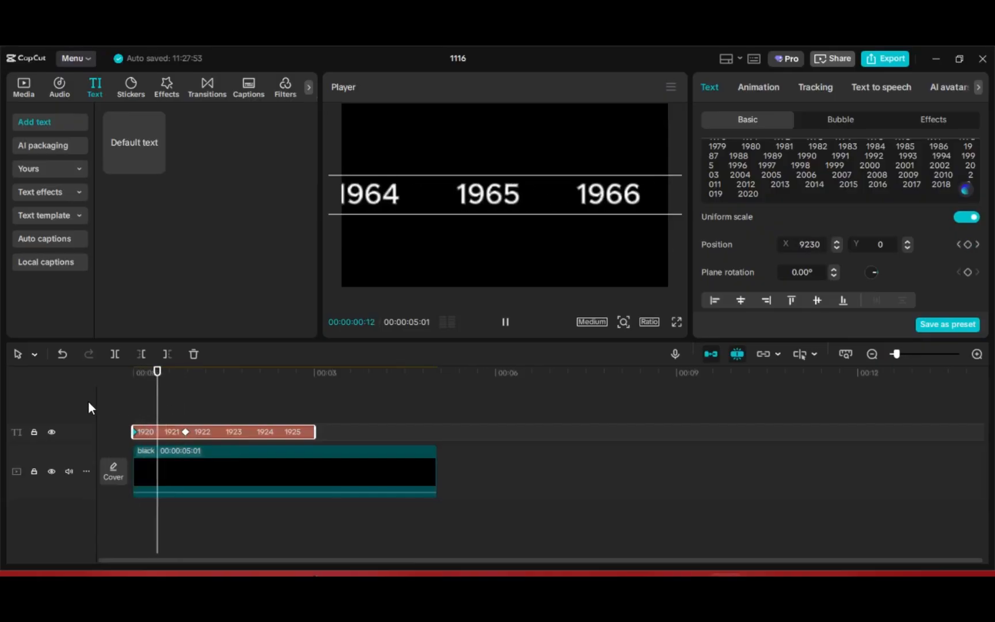
key("space")
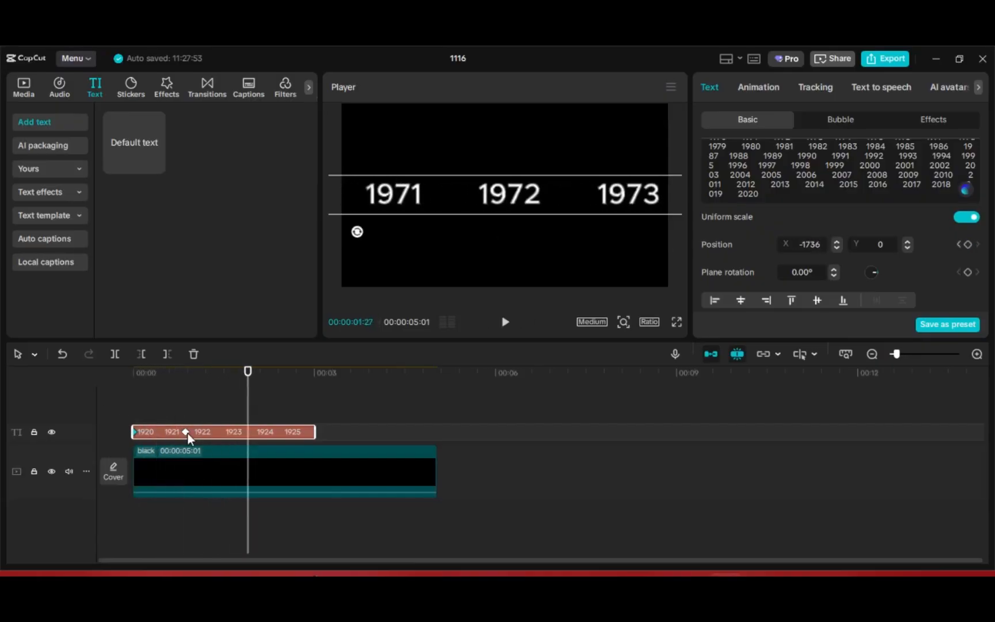
Move the end position keyframe earlier and replay the animation from the start.
left_click(185, 432)
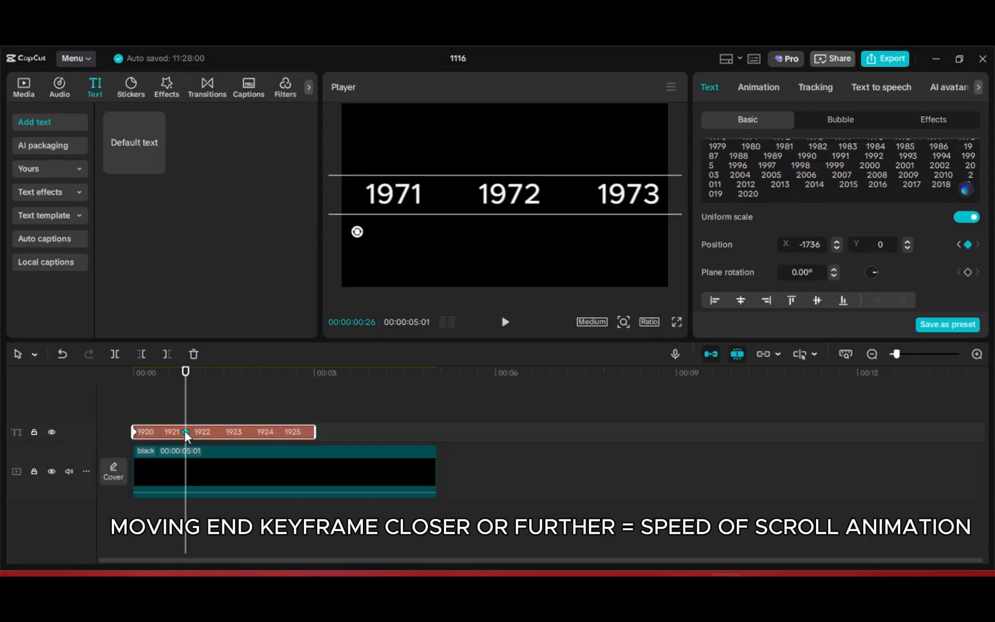
left_click_drag(184, 433, 165, 431)
key("Home")
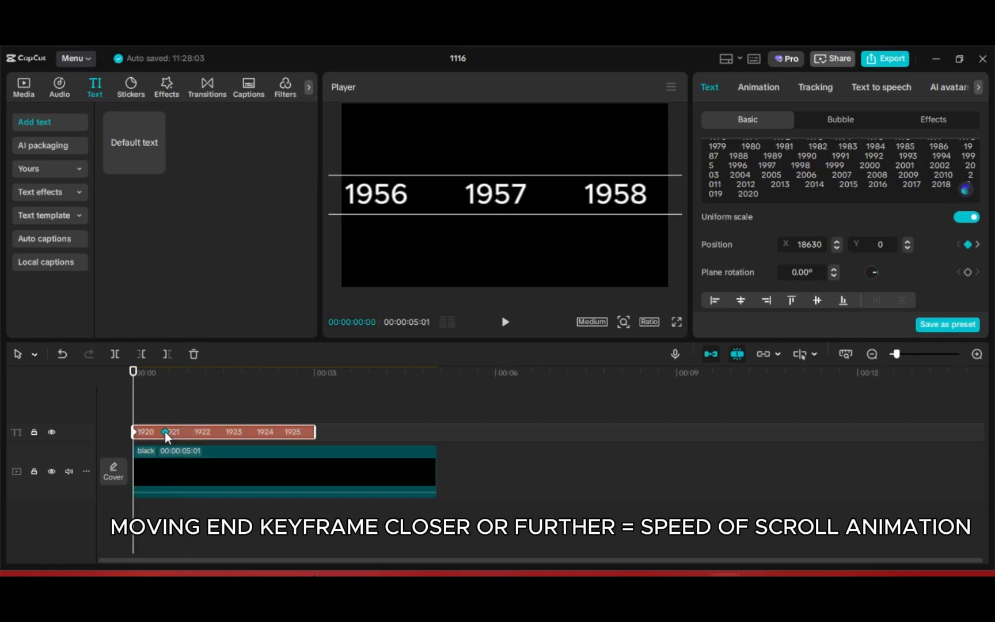
key("space")
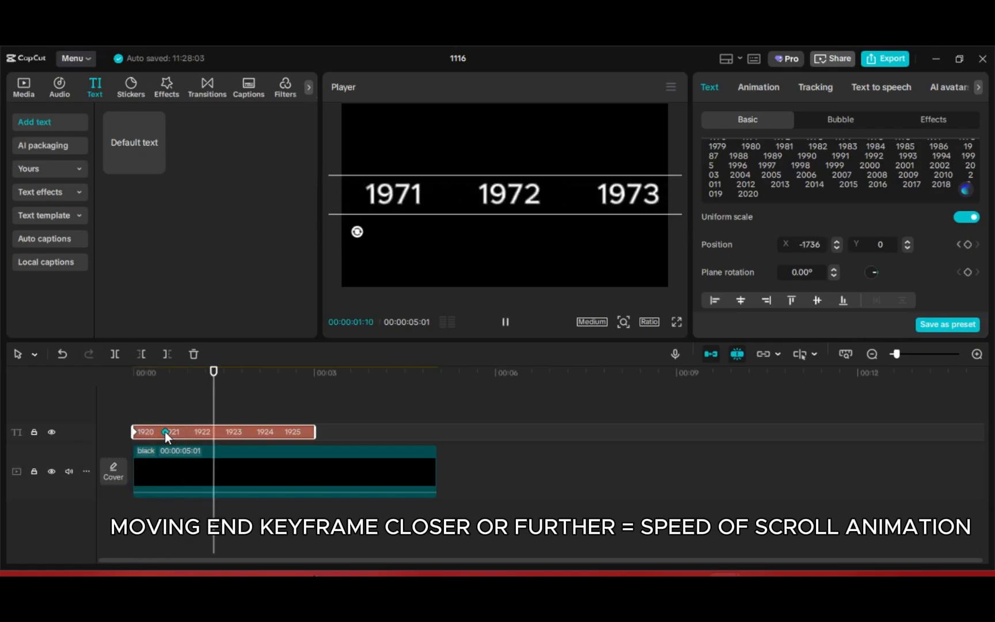
key("space")
Move the end keyframe even closer to the start and replay the animation.
left_click_drag(164, 431, 154, 431)
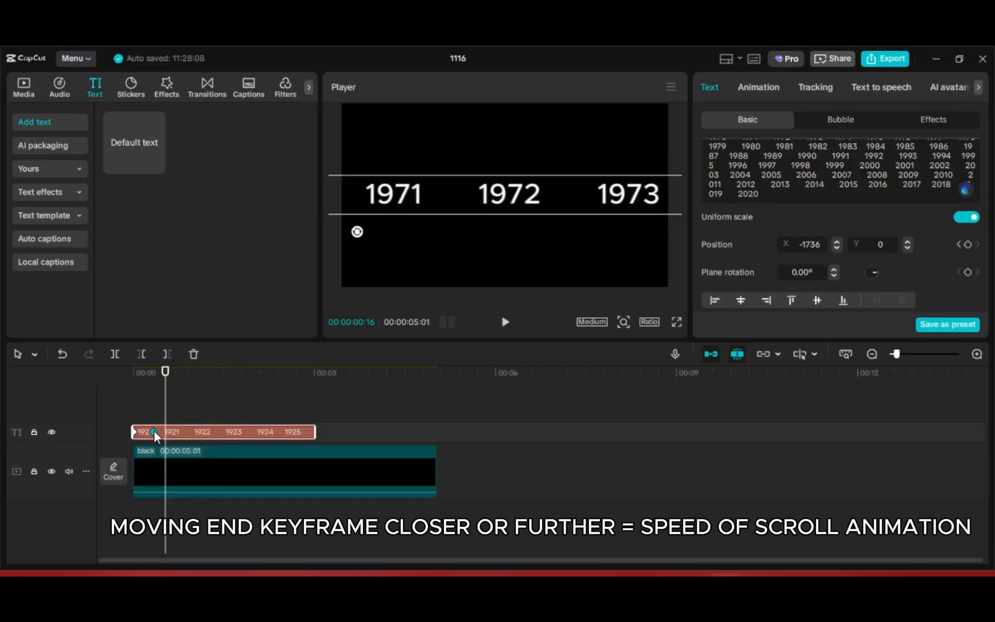
key("Home")
key("space")
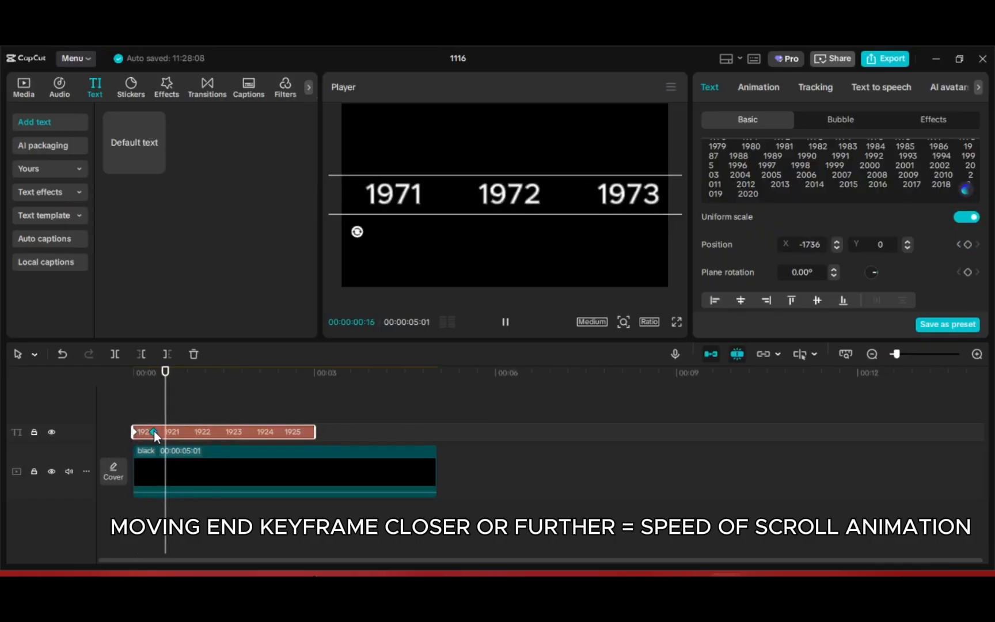
key("space")
Return the end keyframe to about 00:00:00:26 and replay the animation from the start.
left_click_drag(154, 431, 186, 432)
key("Home")
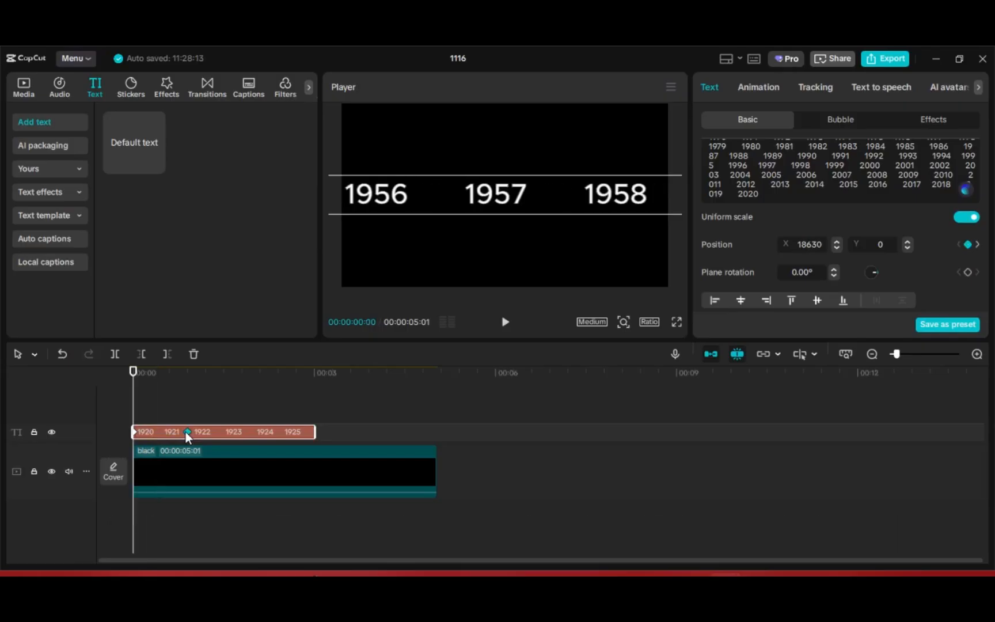
key("space")
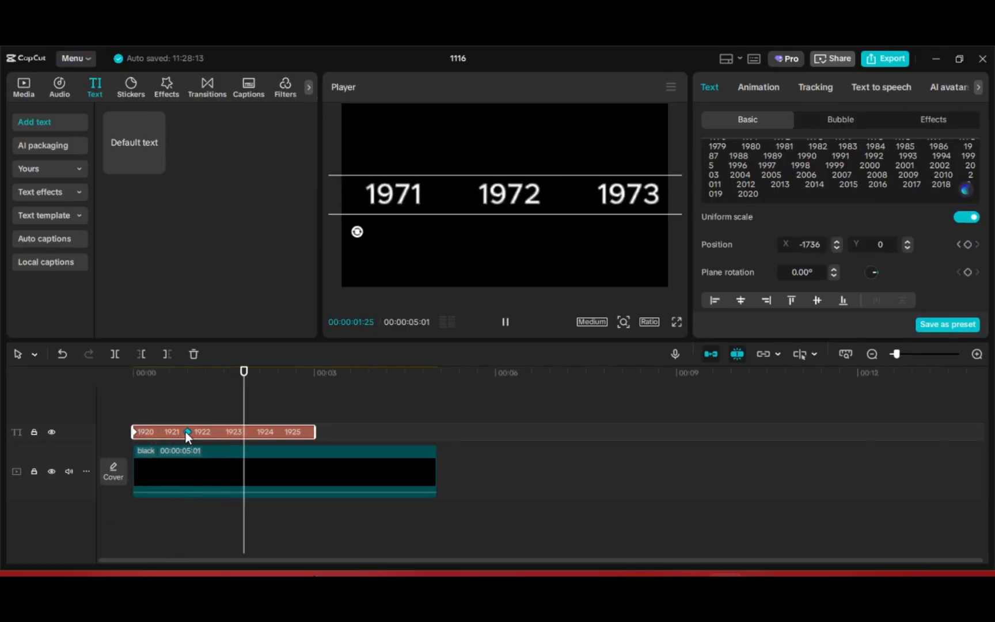
key("space")
Duplicate the black background clip onto a new video track above the text.
left_click(180, 451)
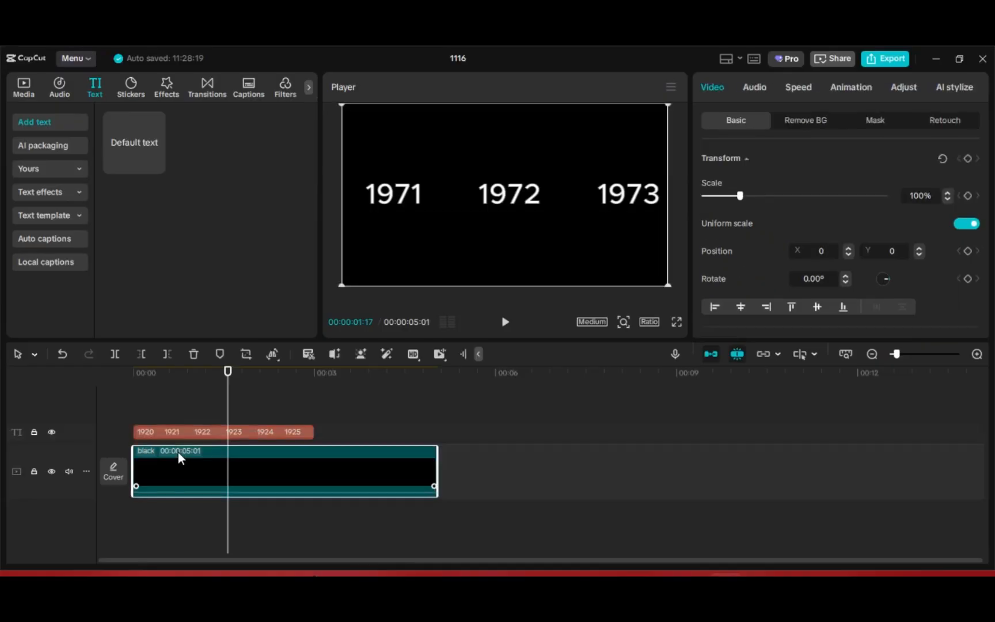
left_click_drag(178, 450, 179, 378)
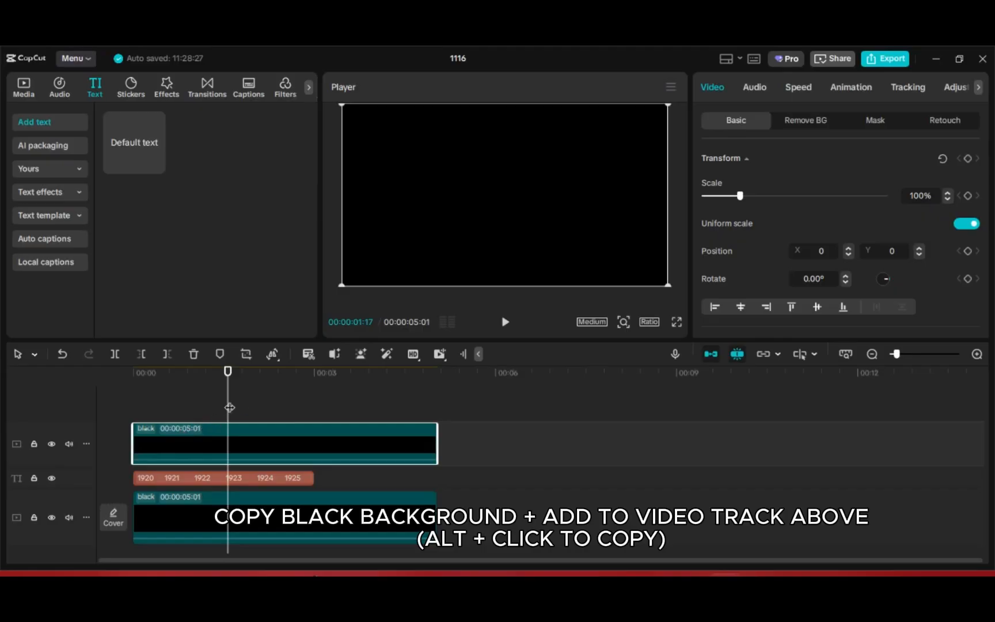
left_click_drag(228, 406, 165, 401)
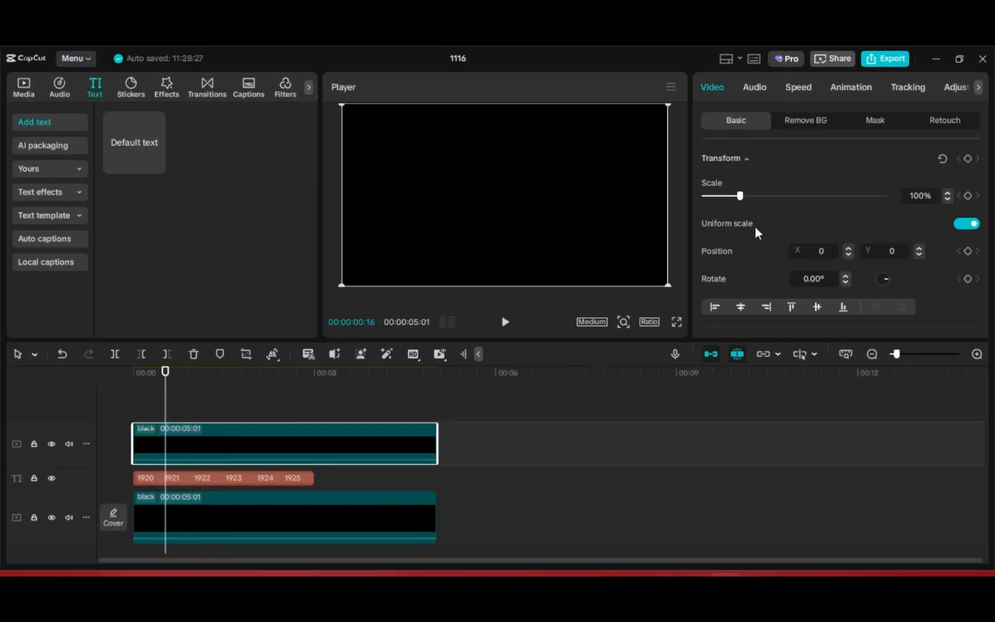
Add a reversed rectangle mask to the upper black background so the centre year shows through.
left_click(872, 122)
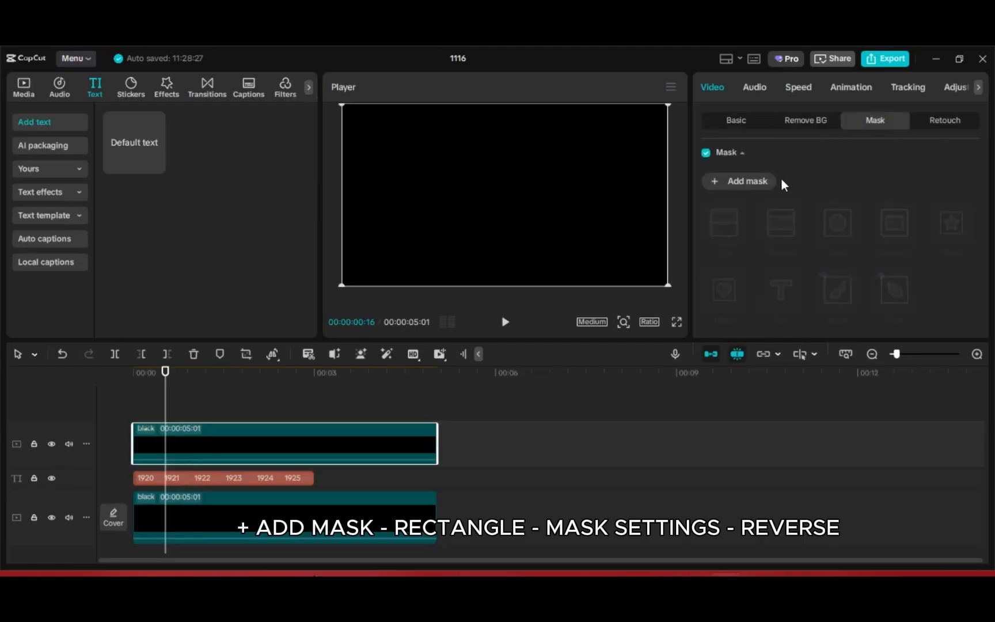
left_click(736, 189)
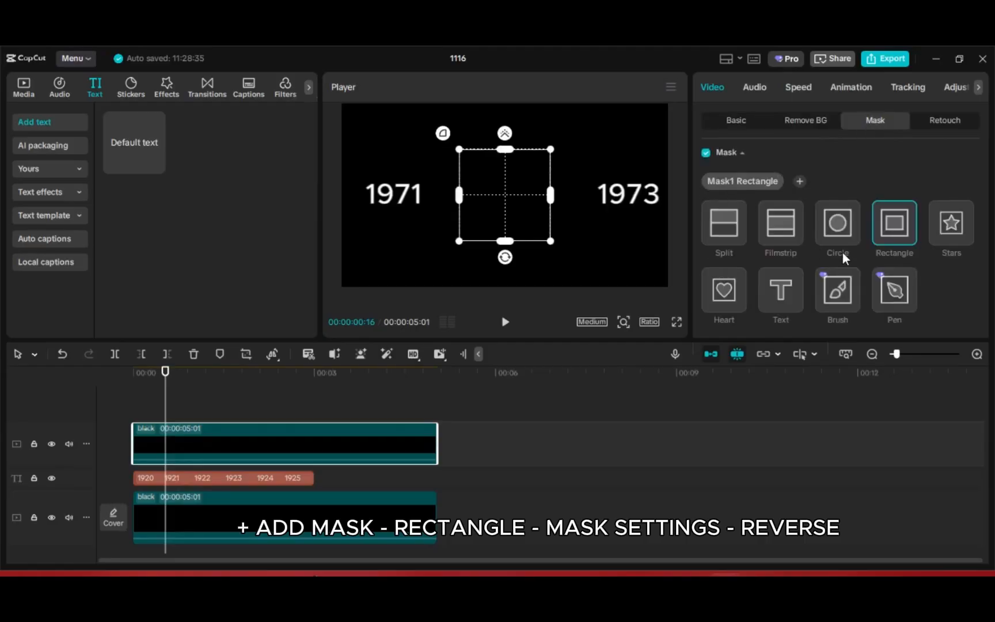
scroll(864, 275, "down", 3)
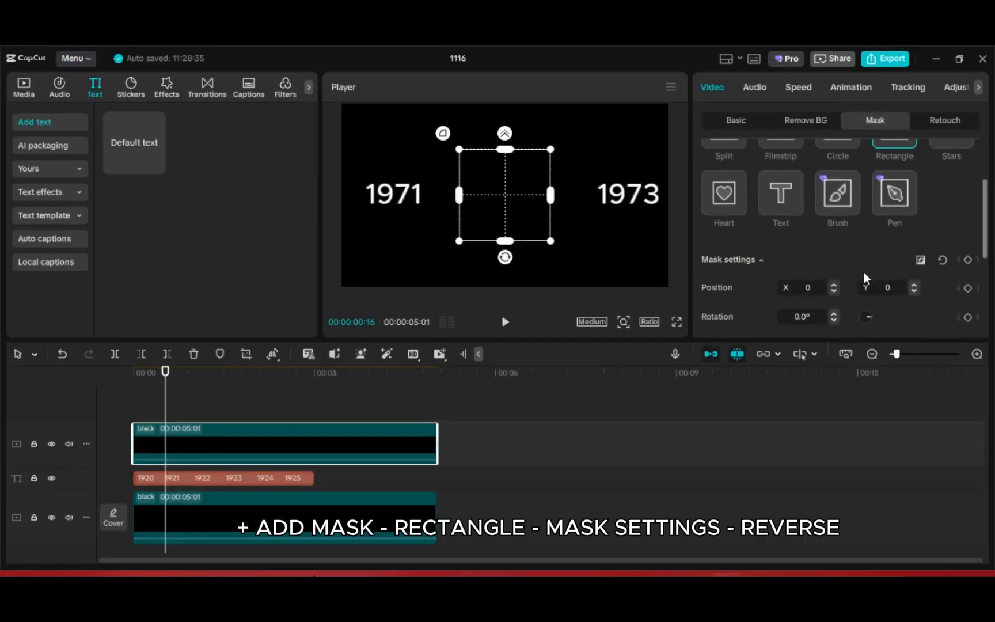
left_click(920, 263)
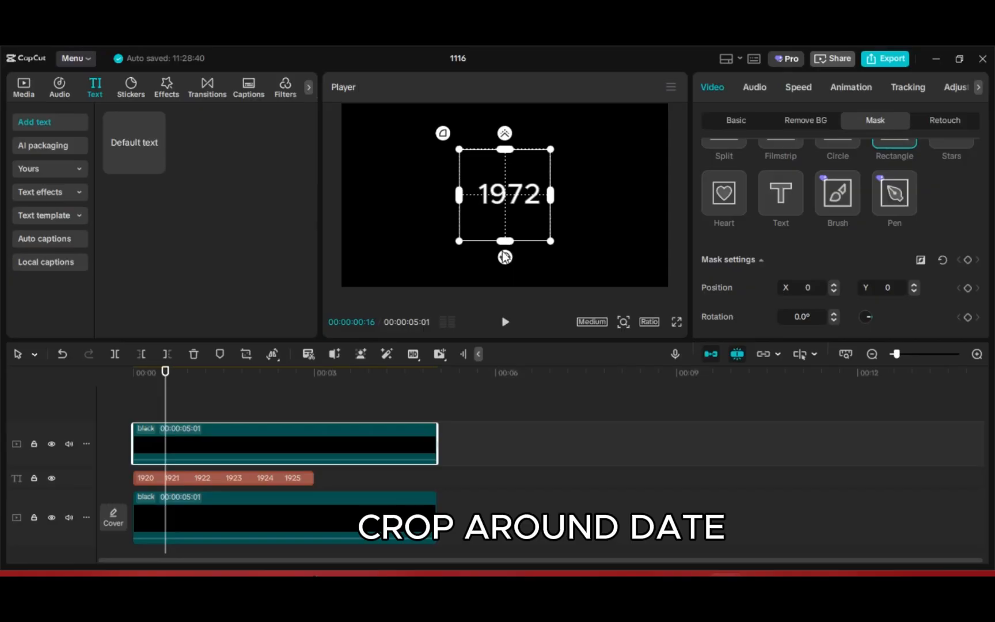
Shrink the rectangle mask to a narrow band around the centre year and set its feather to 45.
left_click_drag(505, 243, 505, 216)
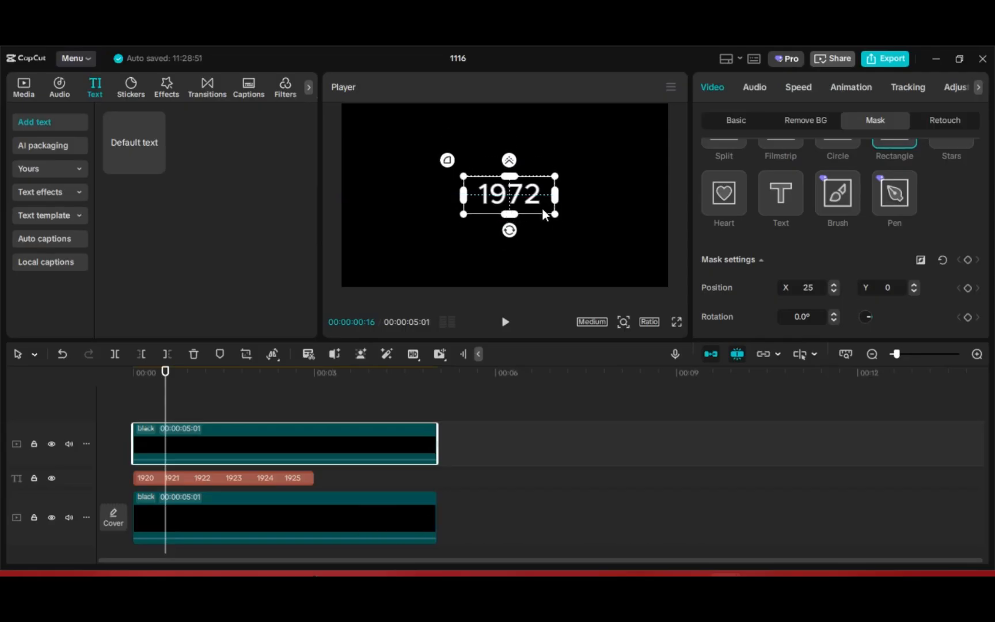
scroll(800, 273, "down", 3)
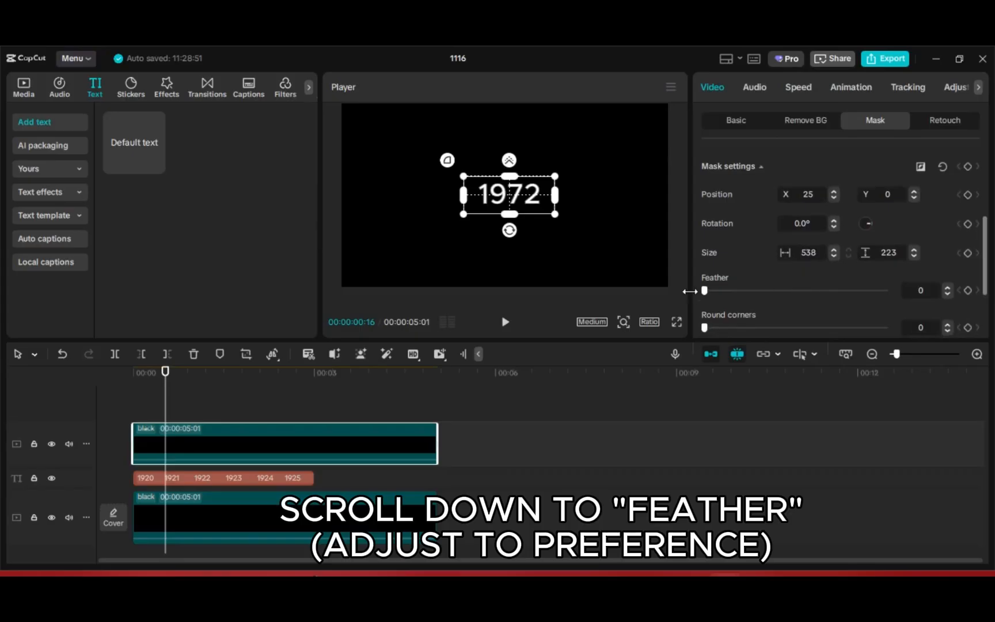
left_click_drag(703, 290, 786, 302)
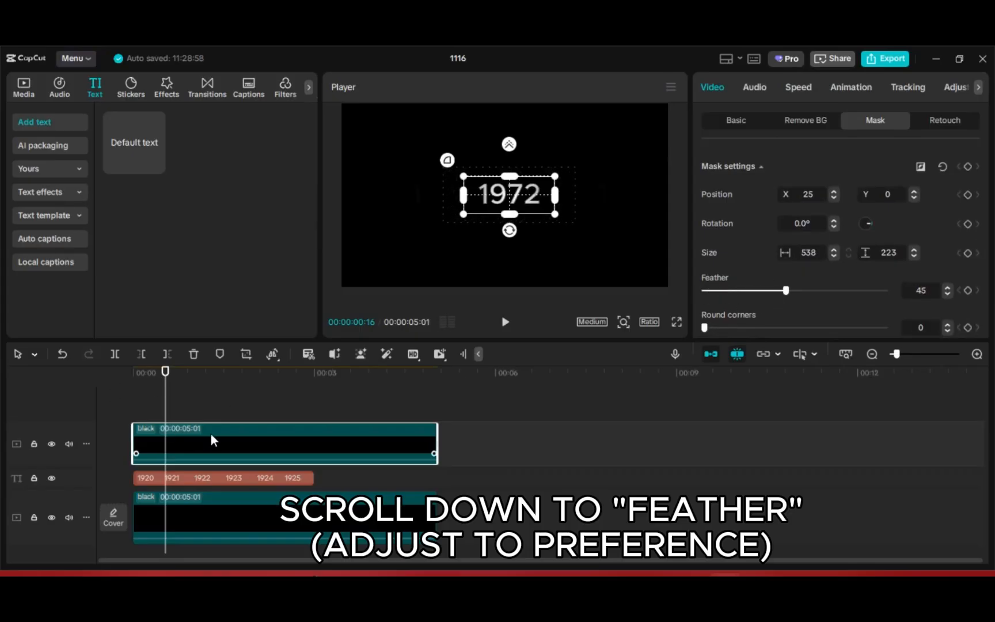
Replay the animation from the start to check the masked year reveal.
left_click_drag(165, 407, 237, 406)
key("Home")
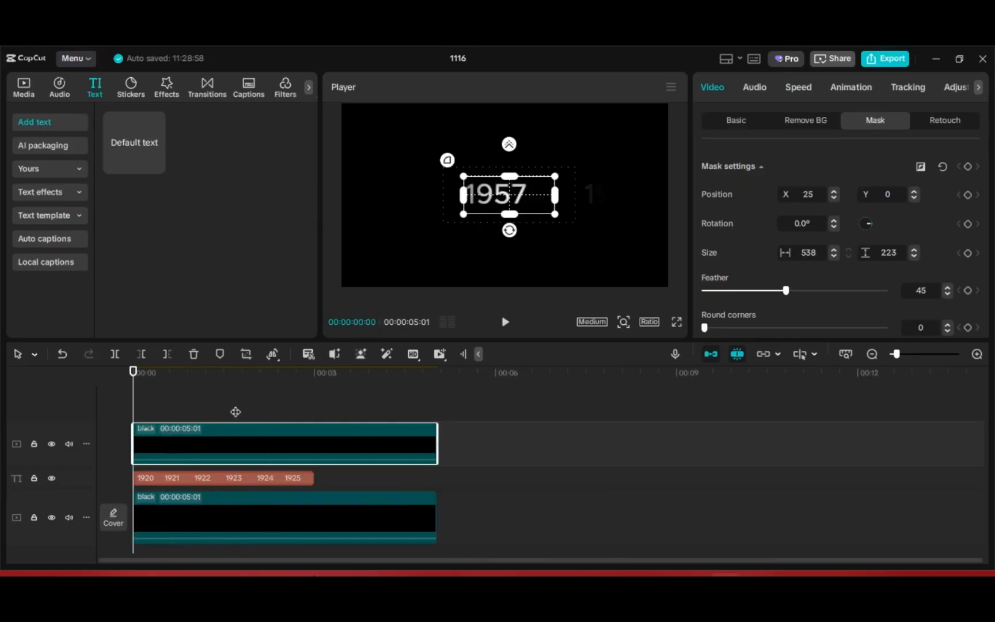
key("space")
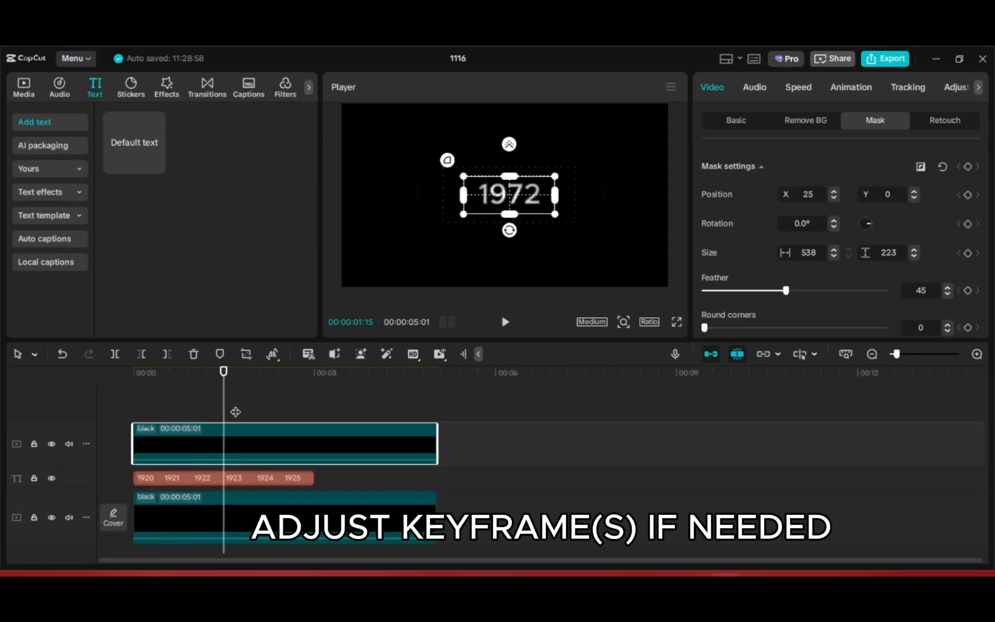
Move the text clip's end keyframe slightly later and replay the animation from the start.
left_click(205, 477)
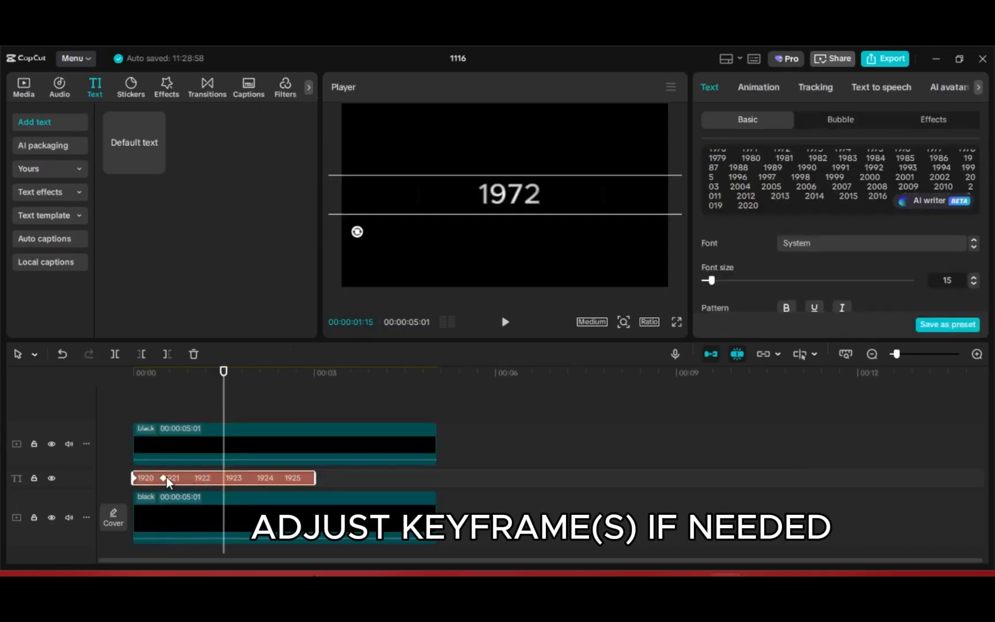
left_click_drag(165, 477, 177, 476)
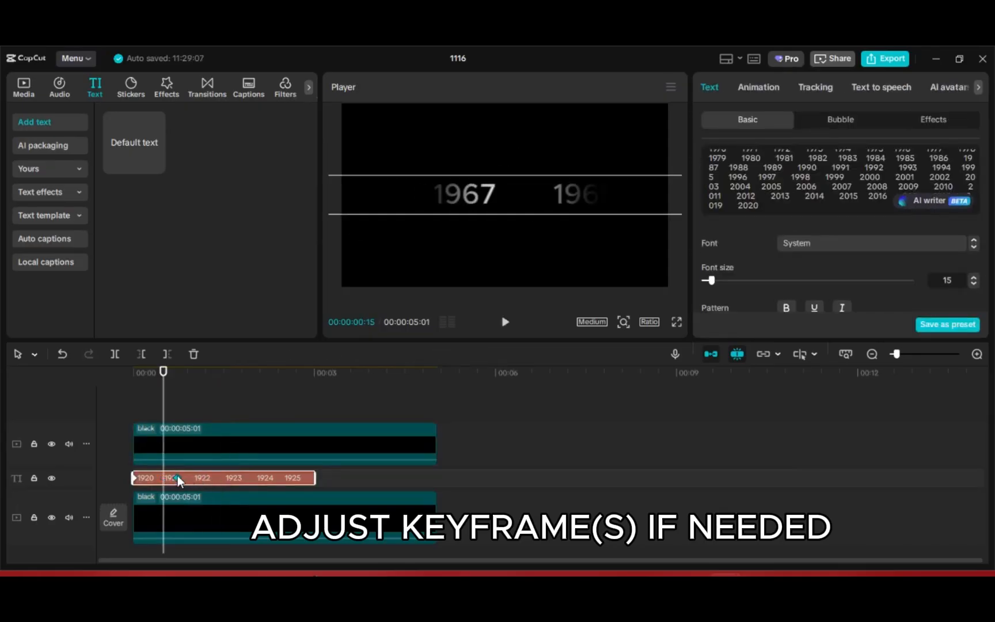
key("Home")
key("space")
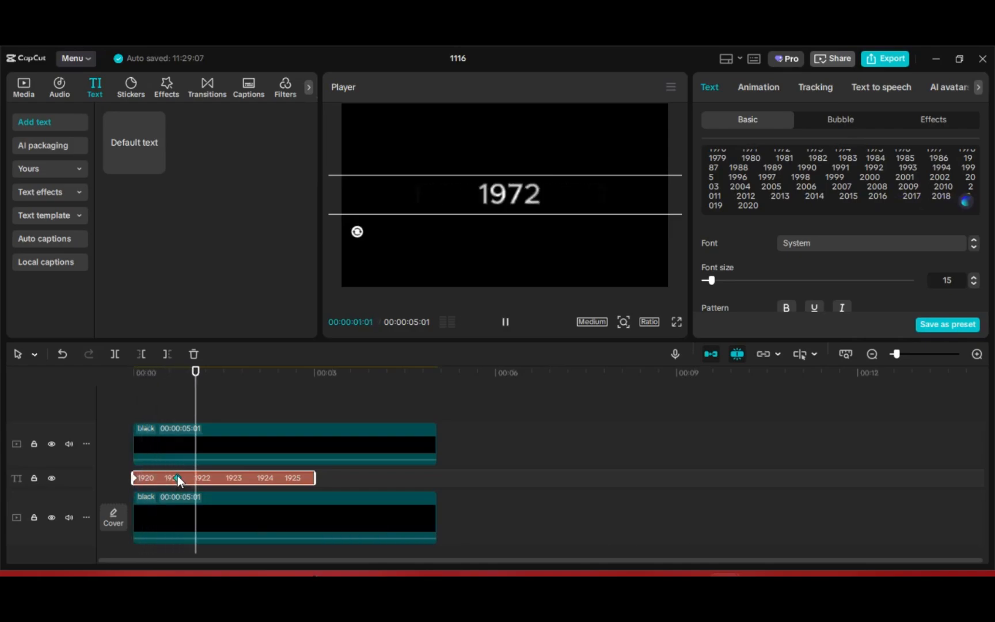
key("space")
Deselect the clip and play back the finished counter from the start.
left_click(192, 398)
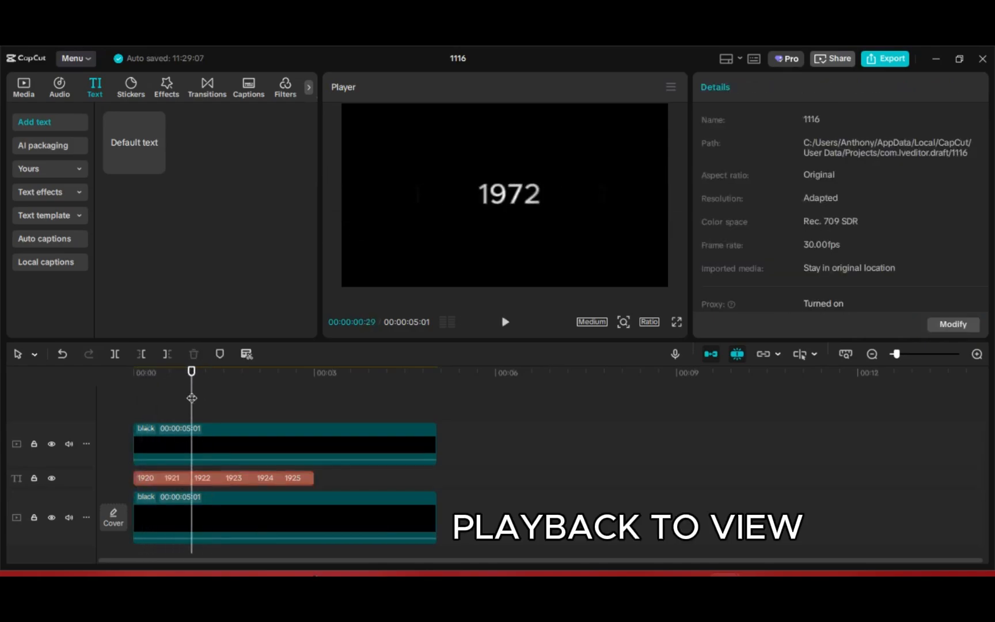
key("Home")
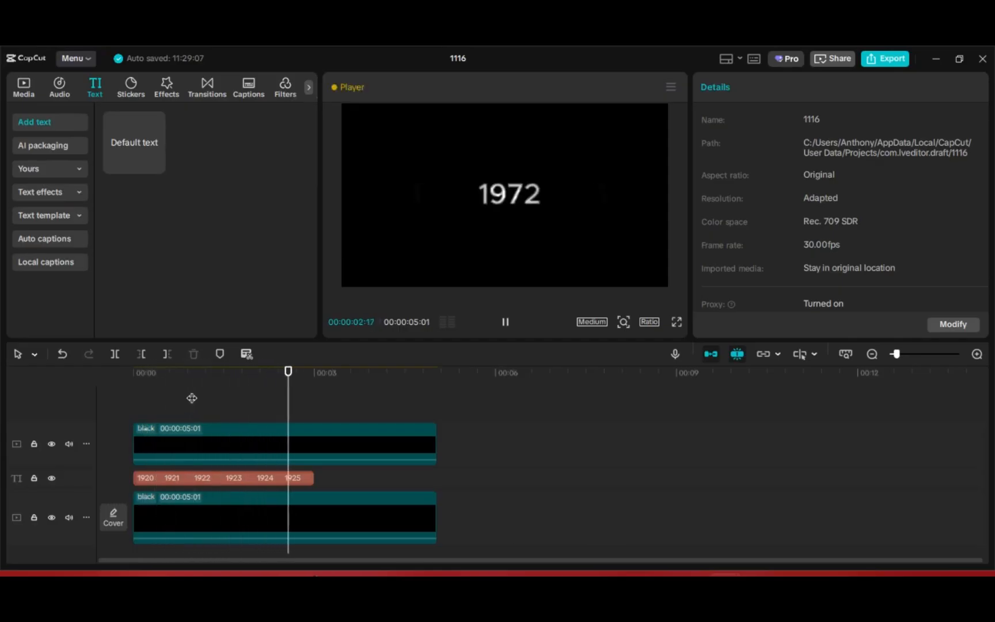
key("space")
left_click(217, 397)
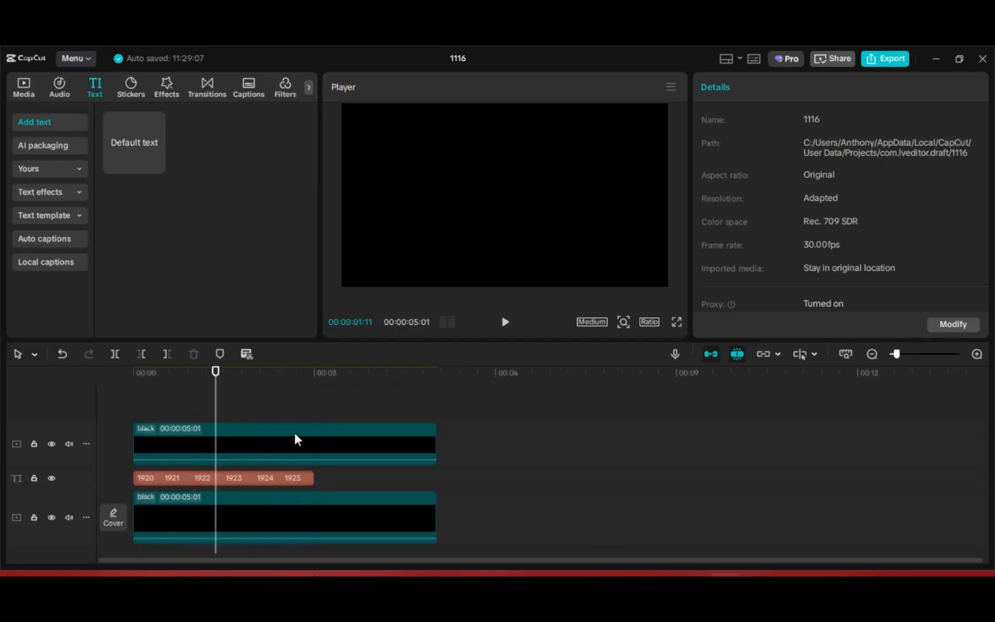